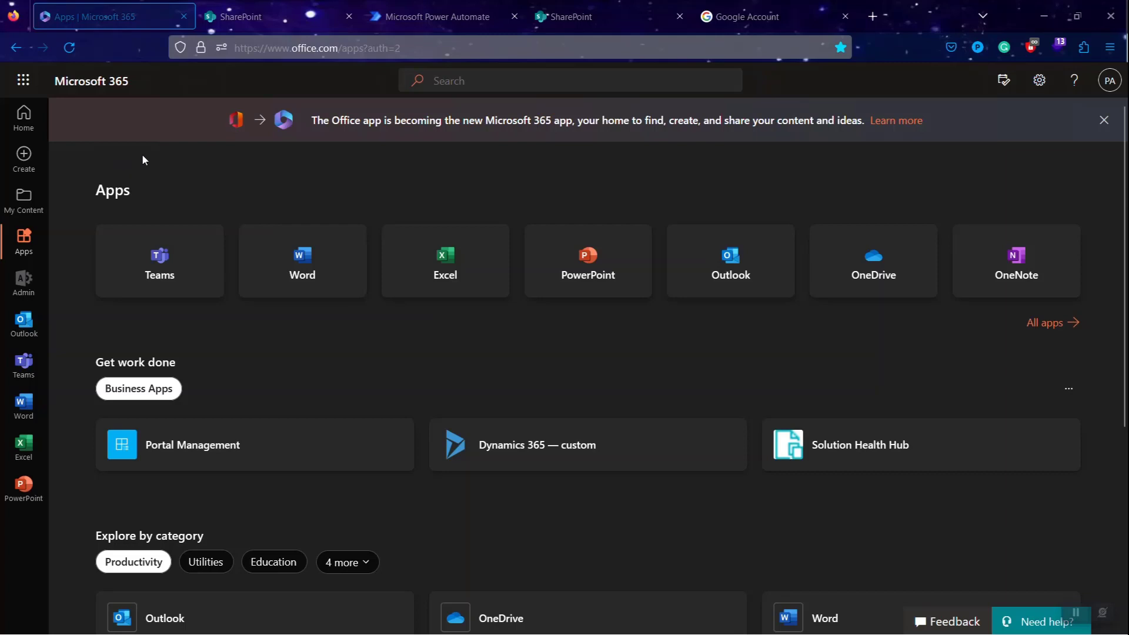
- Switch to SharePoint from Microsoft 365 and start creating a new team site
{"action": "left_click", "coordinate": [24, 81]}
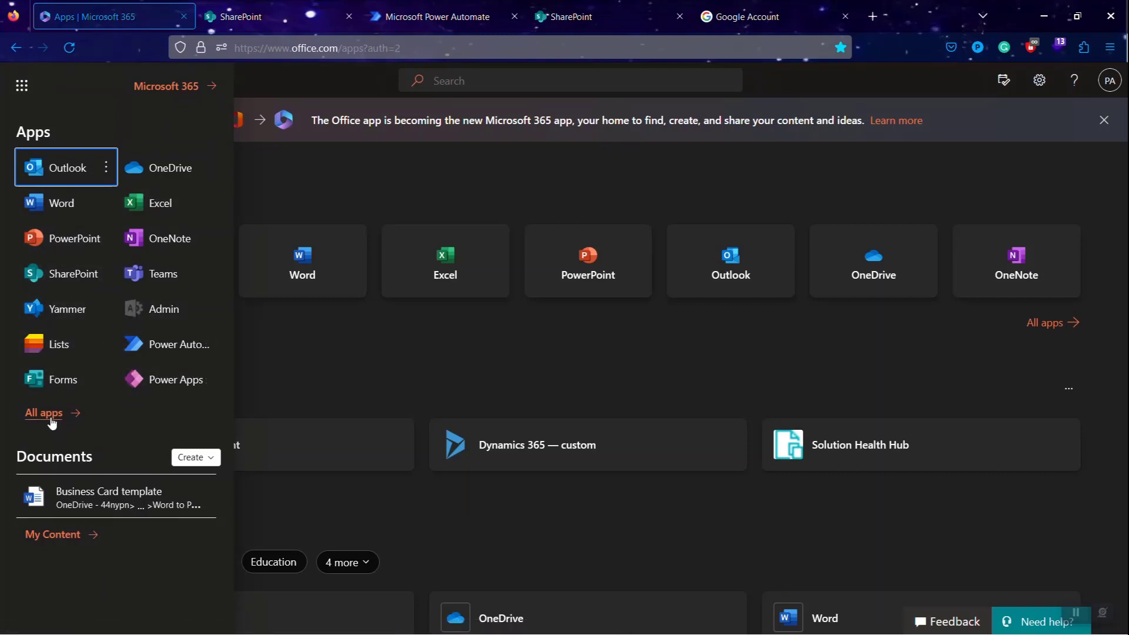
{"action": "left_click", "coordinate": [59, 275]}
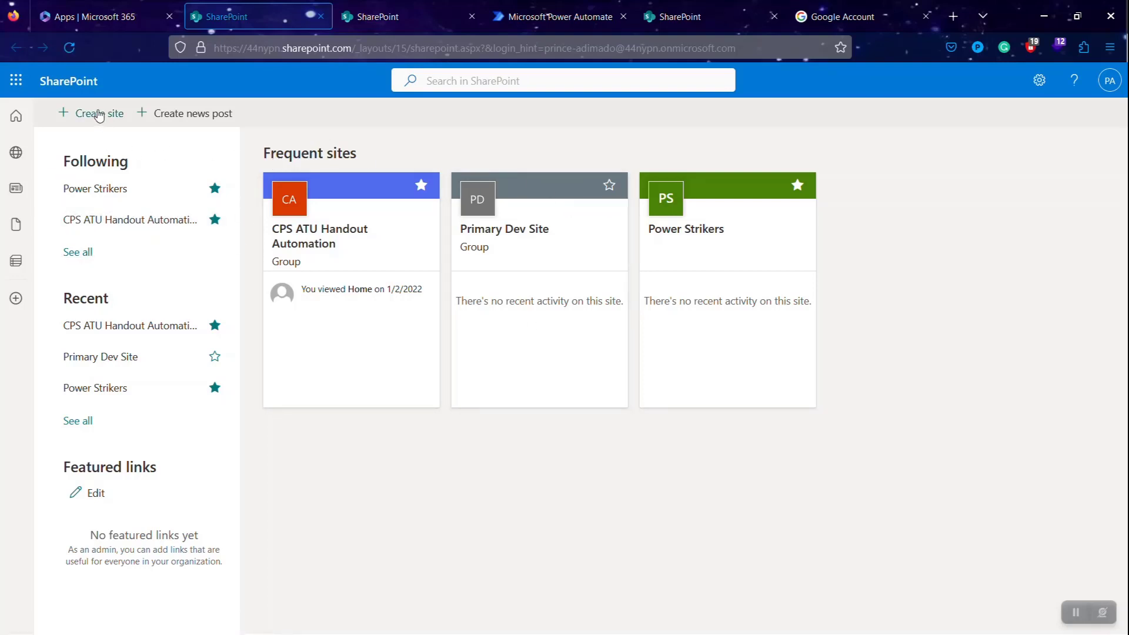
{"action": "left_click", "coordinate": [98, 115]}
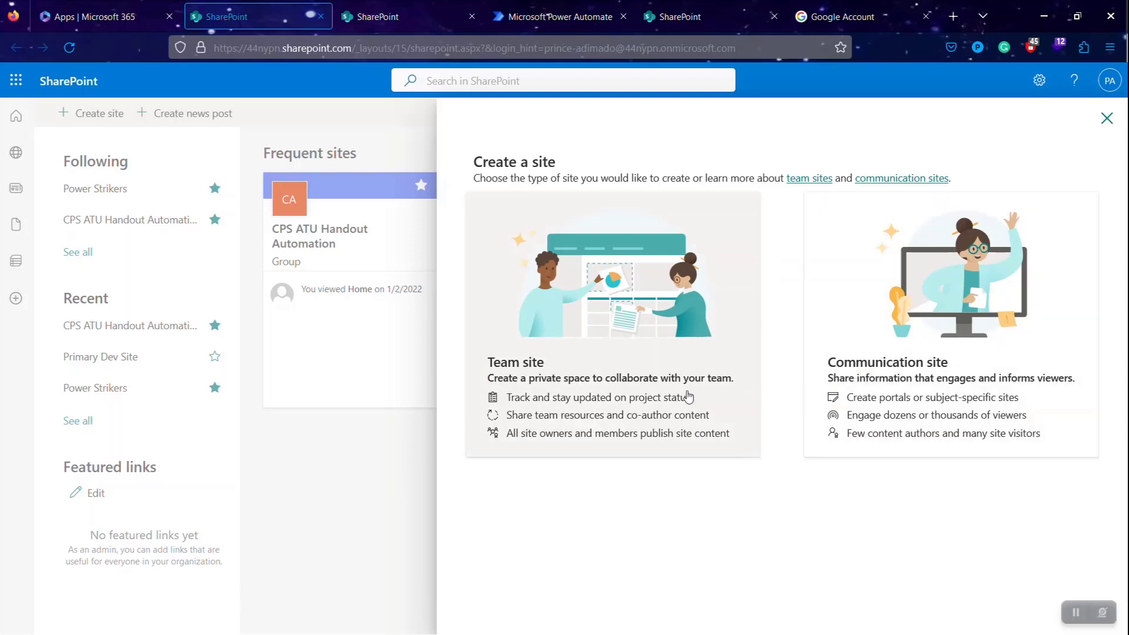
{"action": "left_click", "coordinate": [648, 389]}
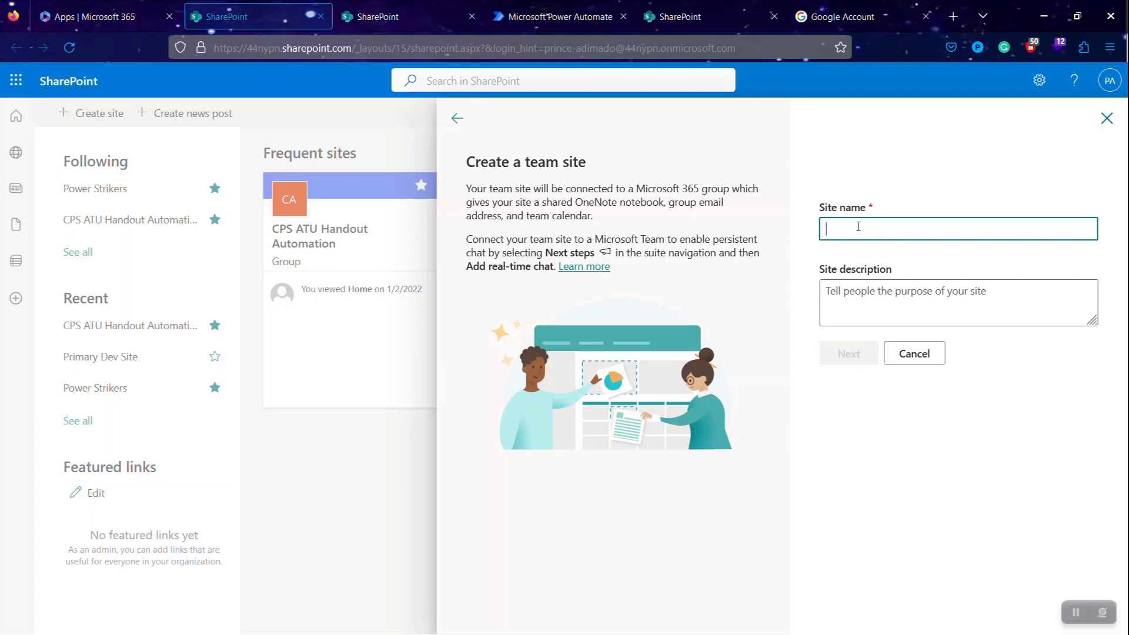
- Create the team site as Power Platform Tuts with private access and English language, adding no extra members
{"action": "type", "text": "Power"}
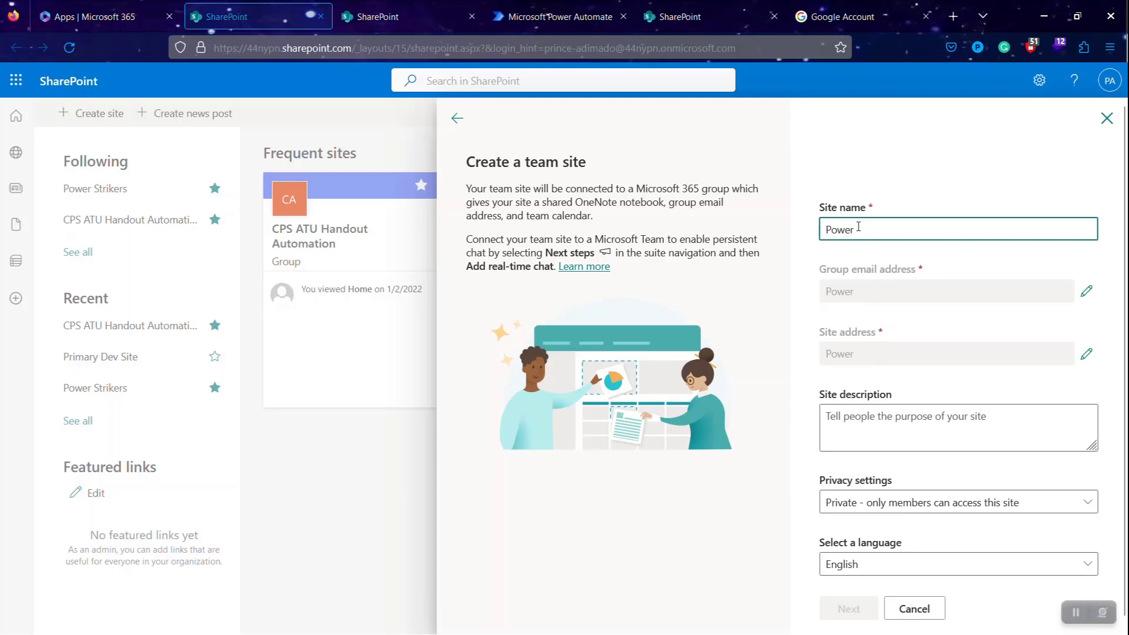
{"action": "type", "text": " Platfor"}
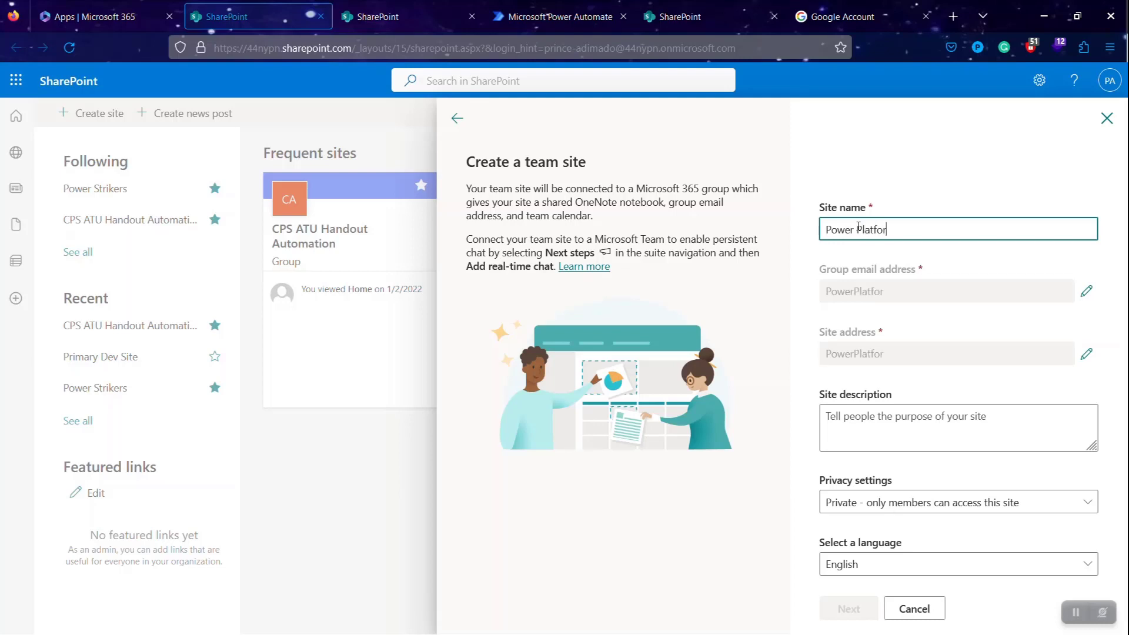
{"action": "type", "text": "m Tuts"}
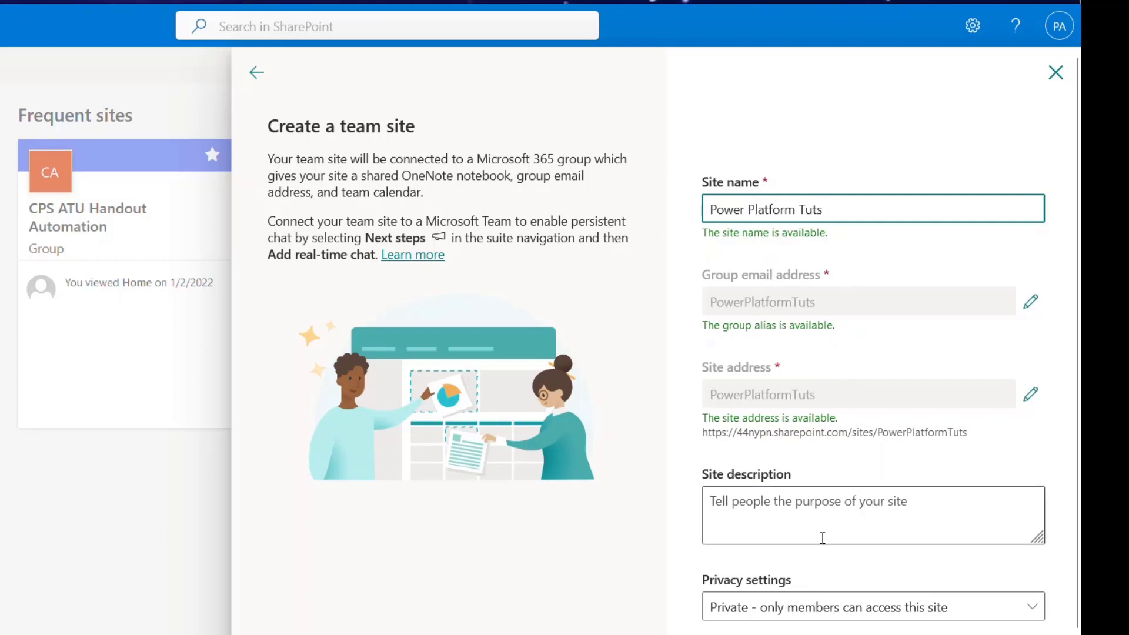
{"action": "scroll", "coordinate": [821, 541], "scroll_direction": "down", "scroll_amount": 1}
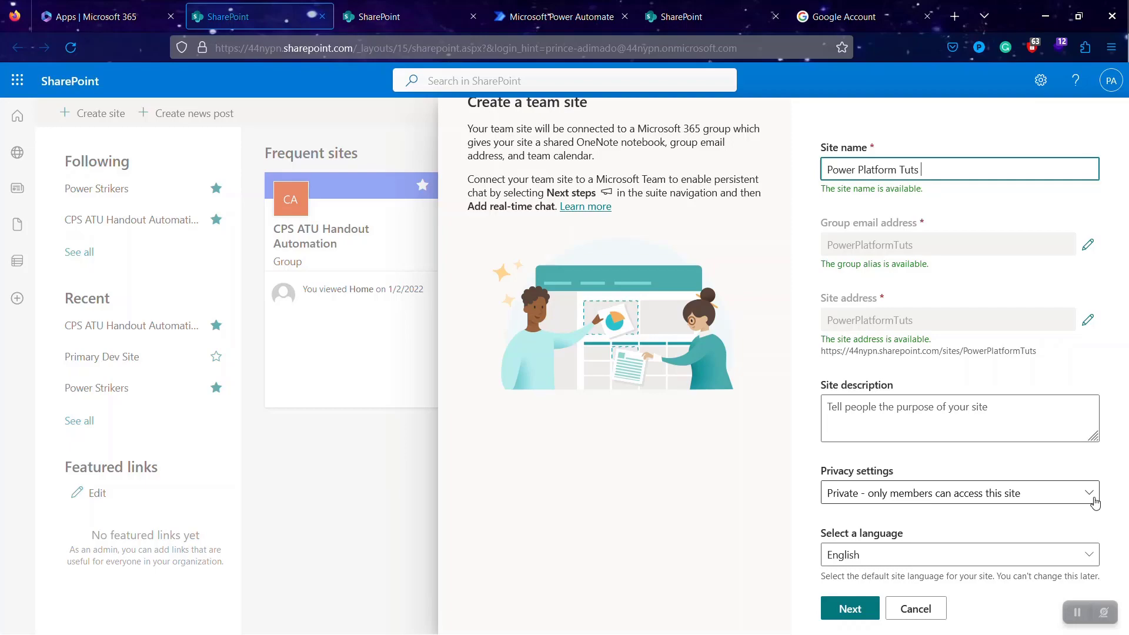
{"action": "left_click", "coordinate": [1093, 501]}
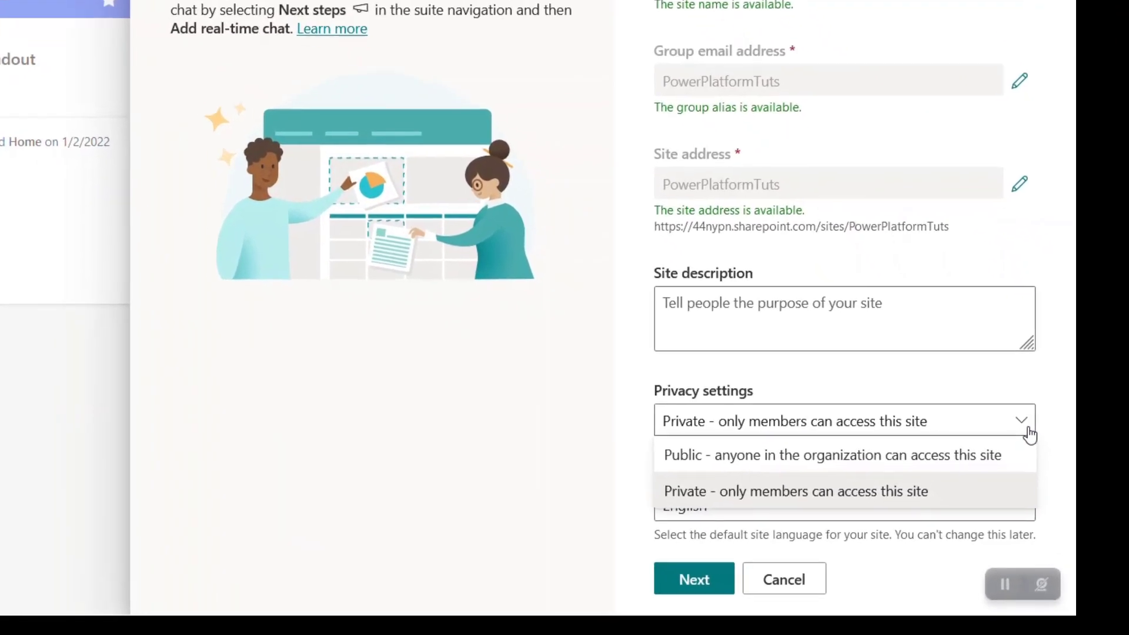
{"action": "left_click", "coordinate": [1015, 418]}
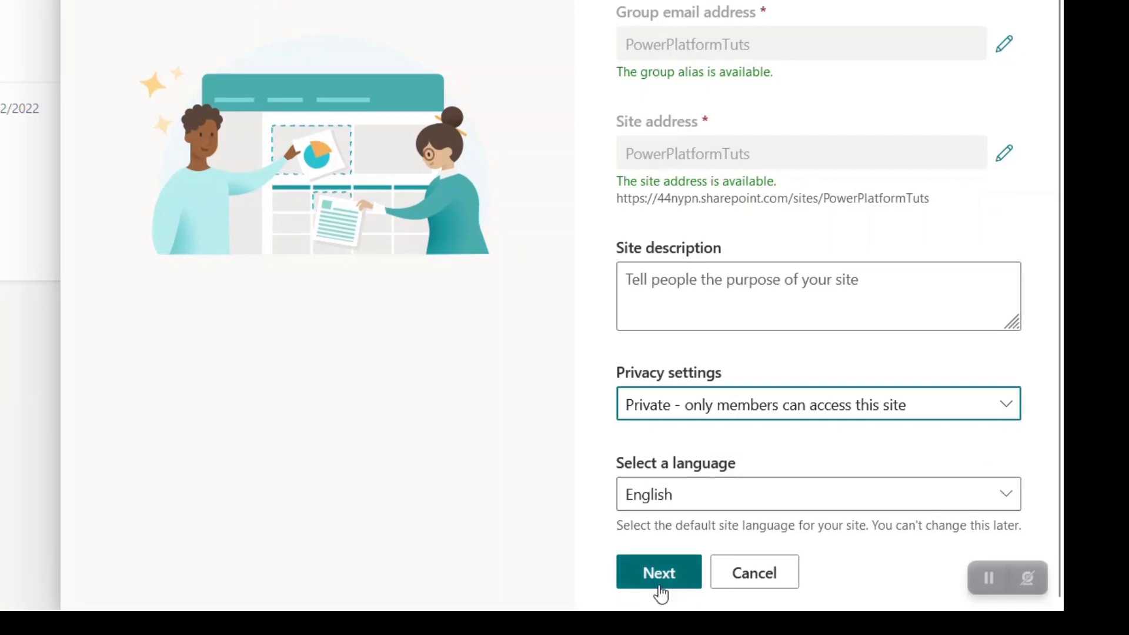
{"action": "left_click", "coordinate": [658, 580]}
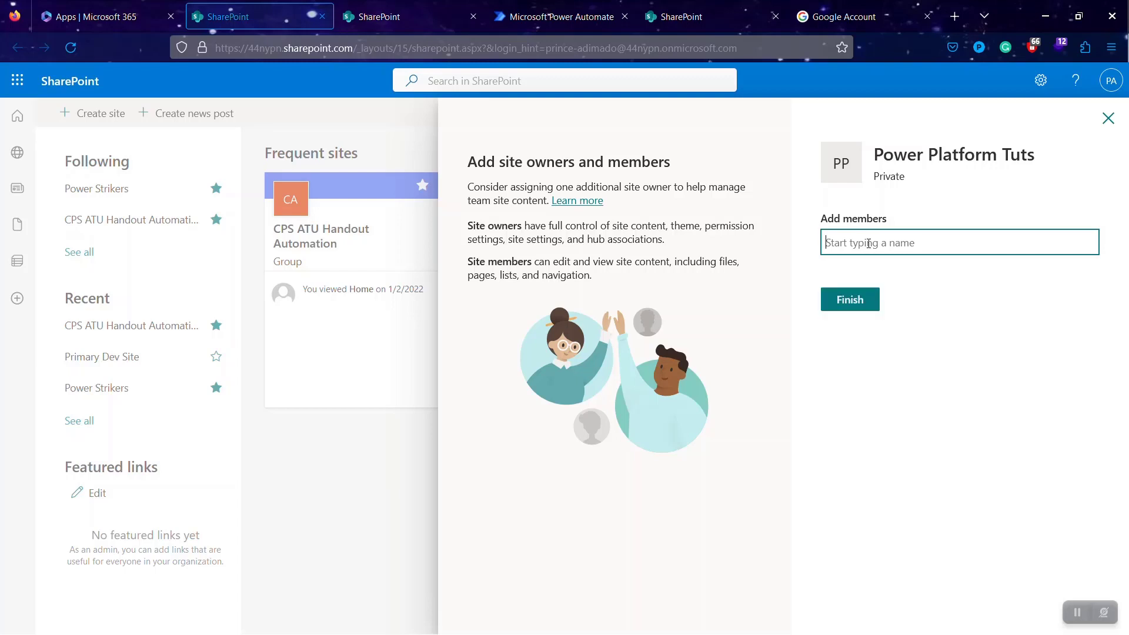
{"action": "left_click", "coordinate": [852, 301]}
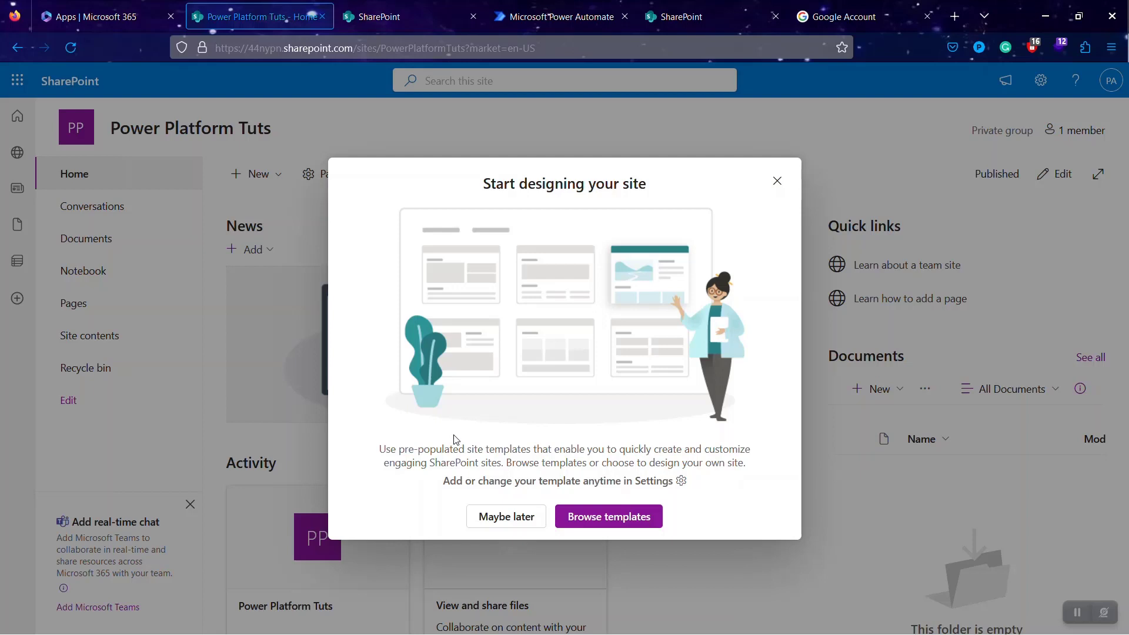
- Browse the site templates from Microsoft and from the organization, closing the selection without applying one
{"action": "left_click", "coordinate": [588, 517]}
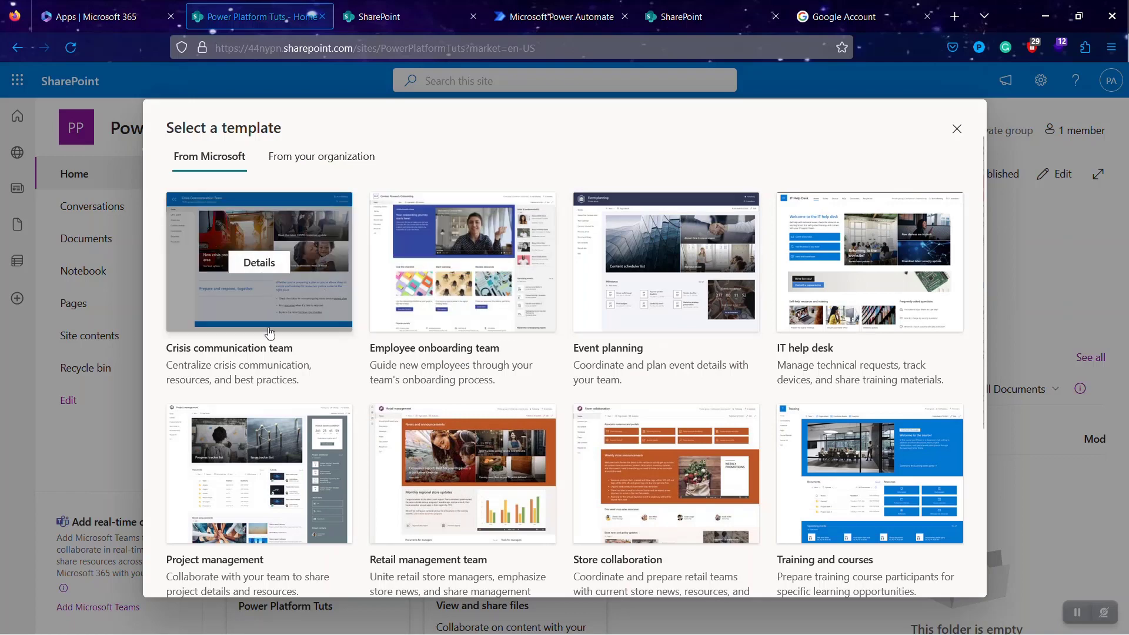
{"action": "scroll", "coordinate": [523, 436], "scroll_direction": "down", "scroll_amount": 4}
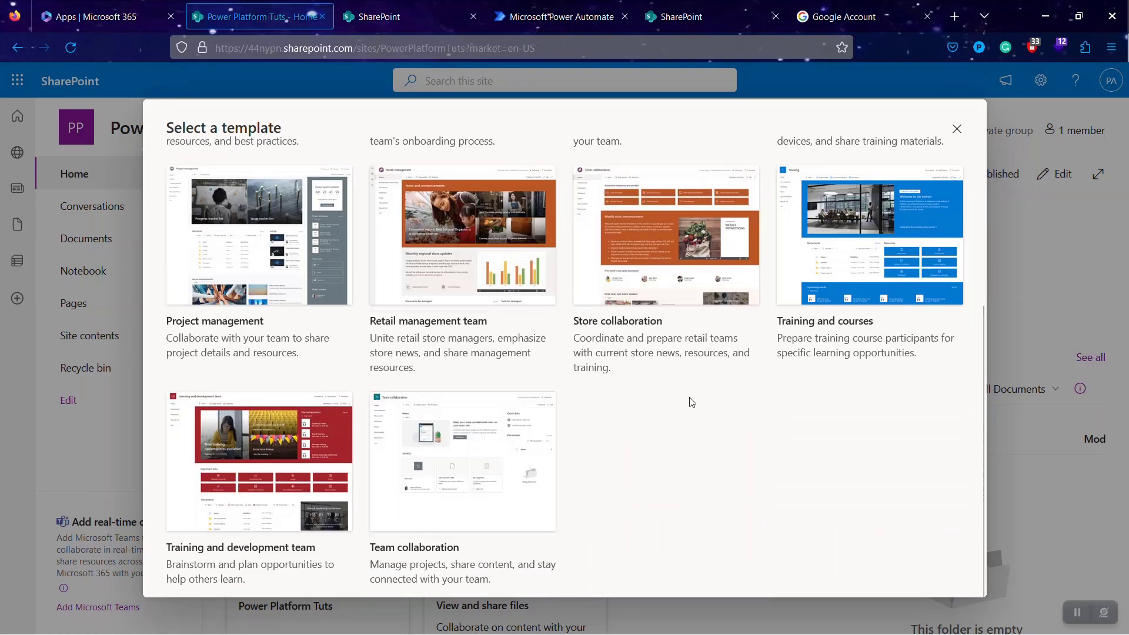
{"action": "scroll", "coordinate": [692, 402], "scroll_direction": "up", "scroll_amount": 4}
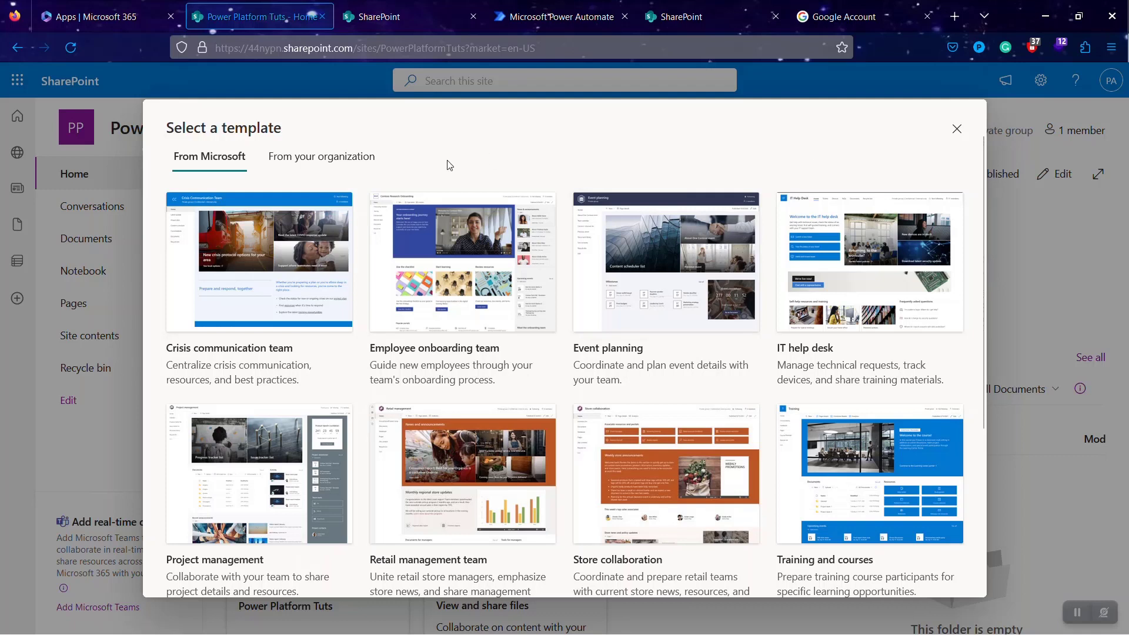
{"action": "left_click", "coordinate": [345, 162]}
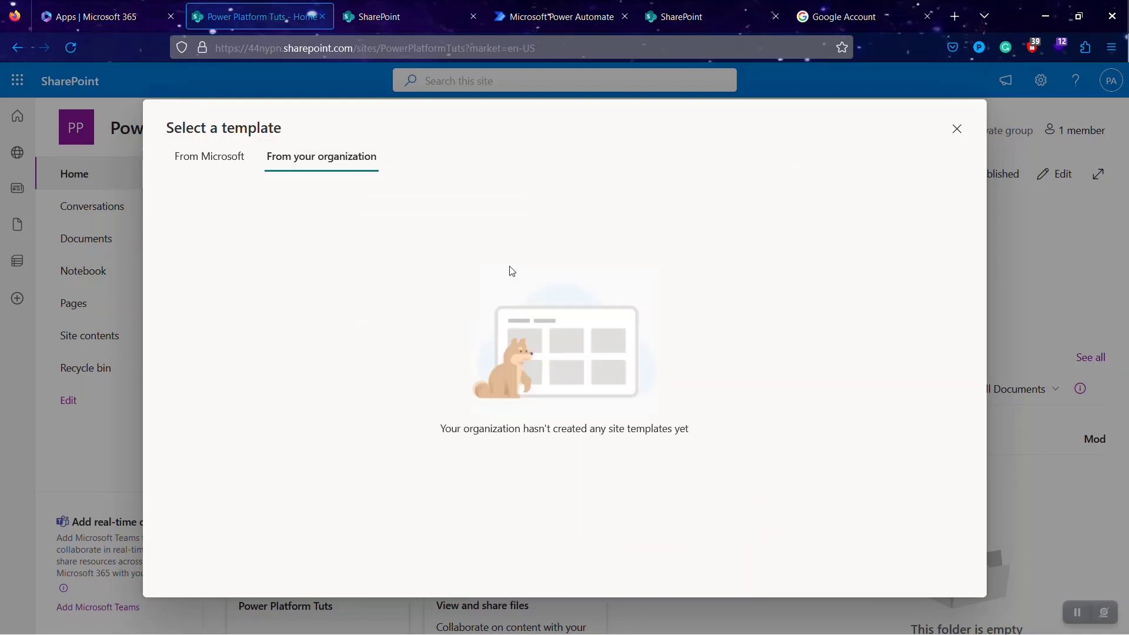
{"action": "left_click", "coordinate": [204, 163]}
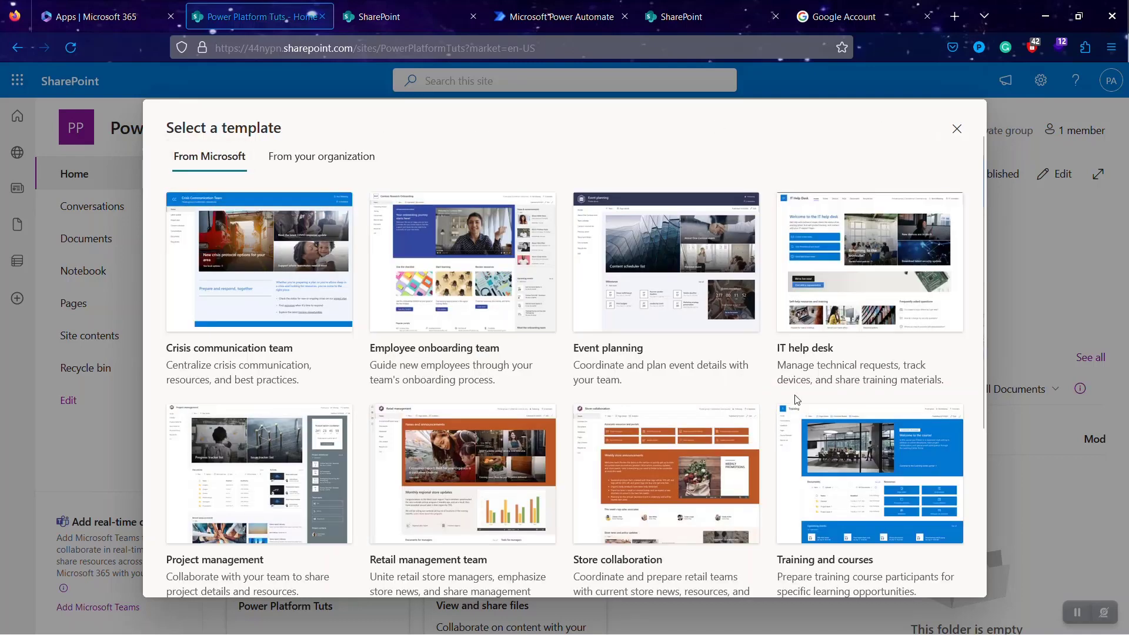
{"action": "scroll", "coordinate": [796, 400], "scroll_direction": "down", "scroll_amount": 4}
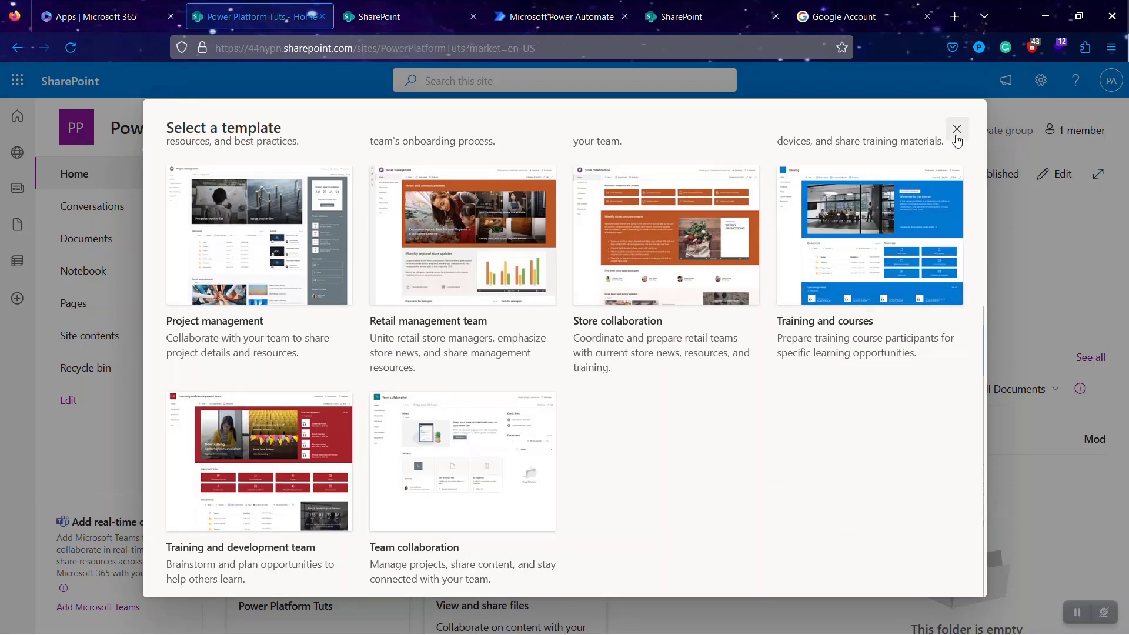
{"action": "left_click", "coordinate": [956, 130]}
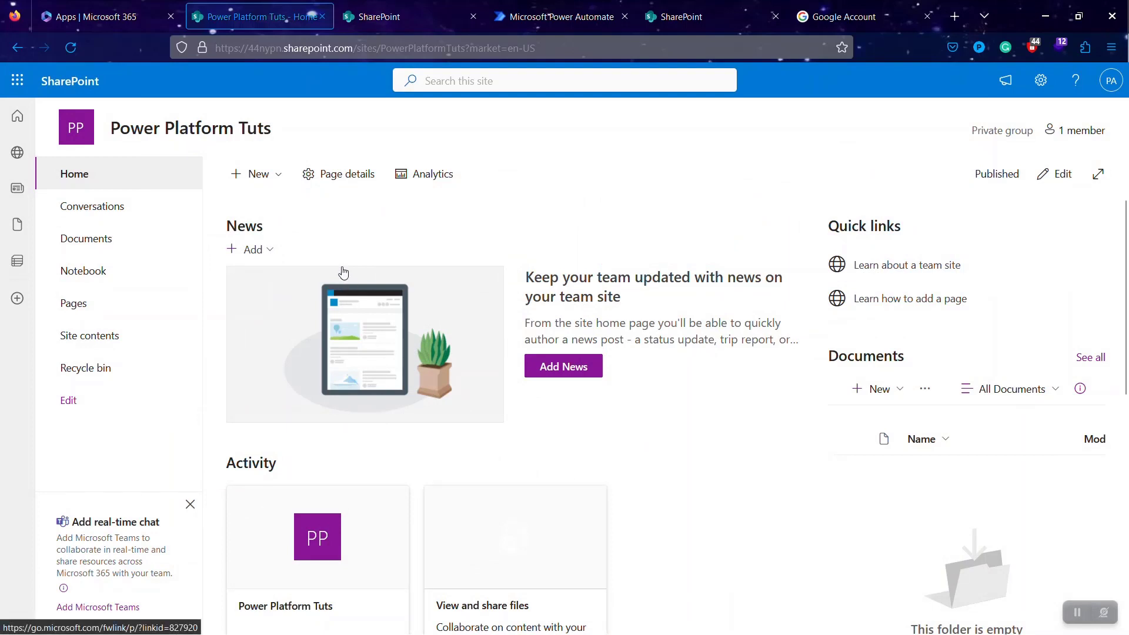
- Create a blank list named Event Registration Form on the site, without a description and shown in site navigation
{"action": "left_click", "coordinate": [281, 183]}
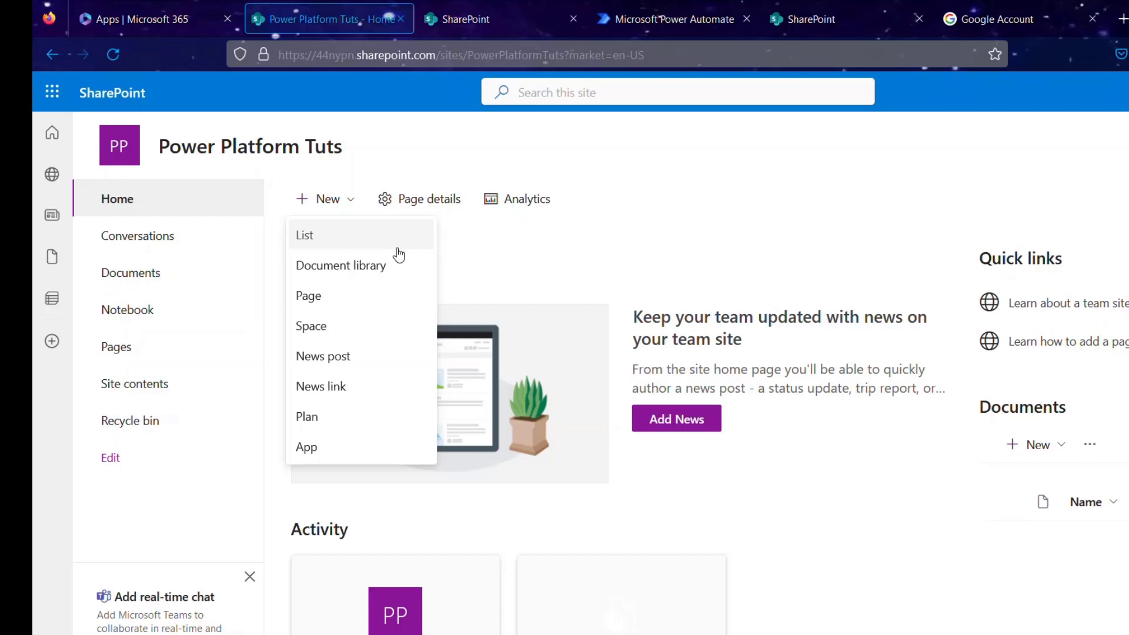
{"action": "left_click", "coordinate": [388, 245]}
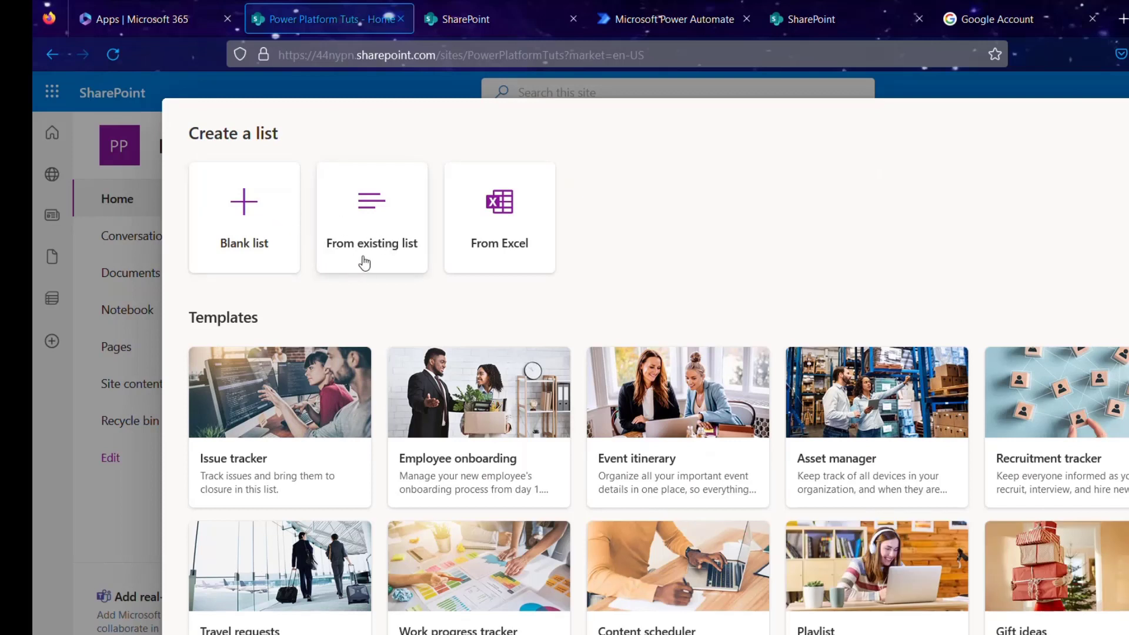
{"action": "left_click", "coordinate": [222, 252]}
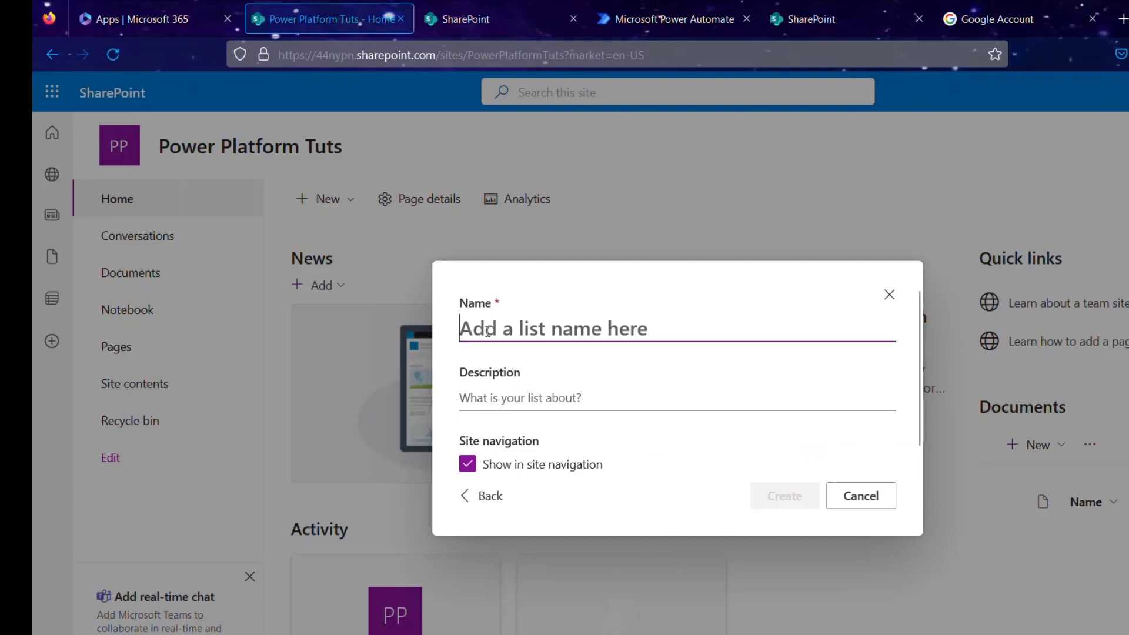
{"action": "type", "text": "E"}
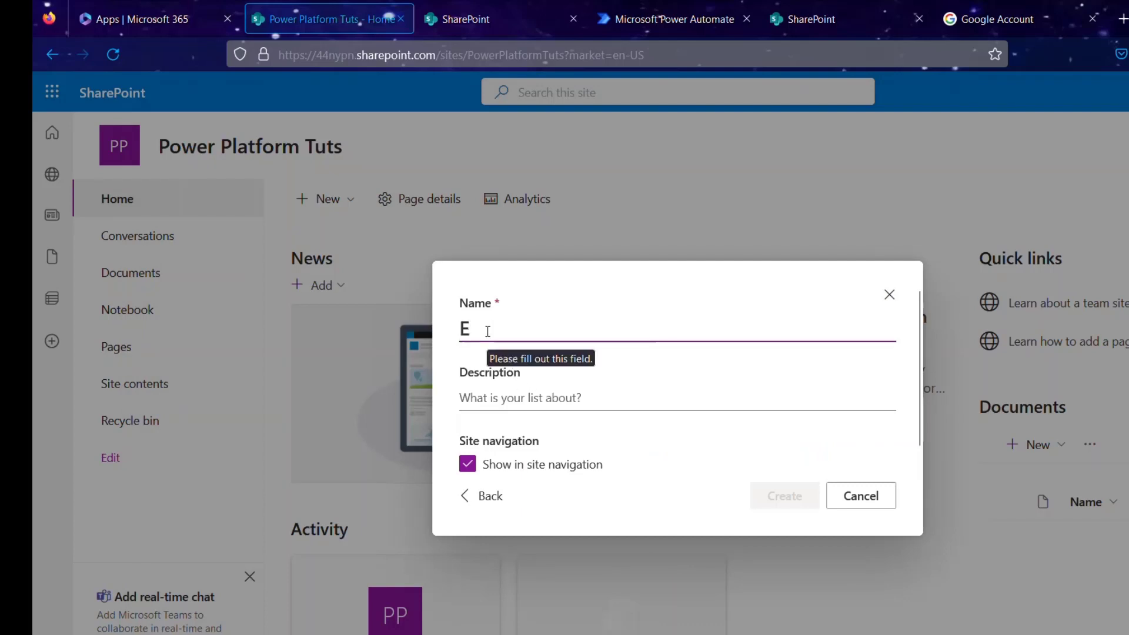
{"action": "type", "text": "vent Re"}
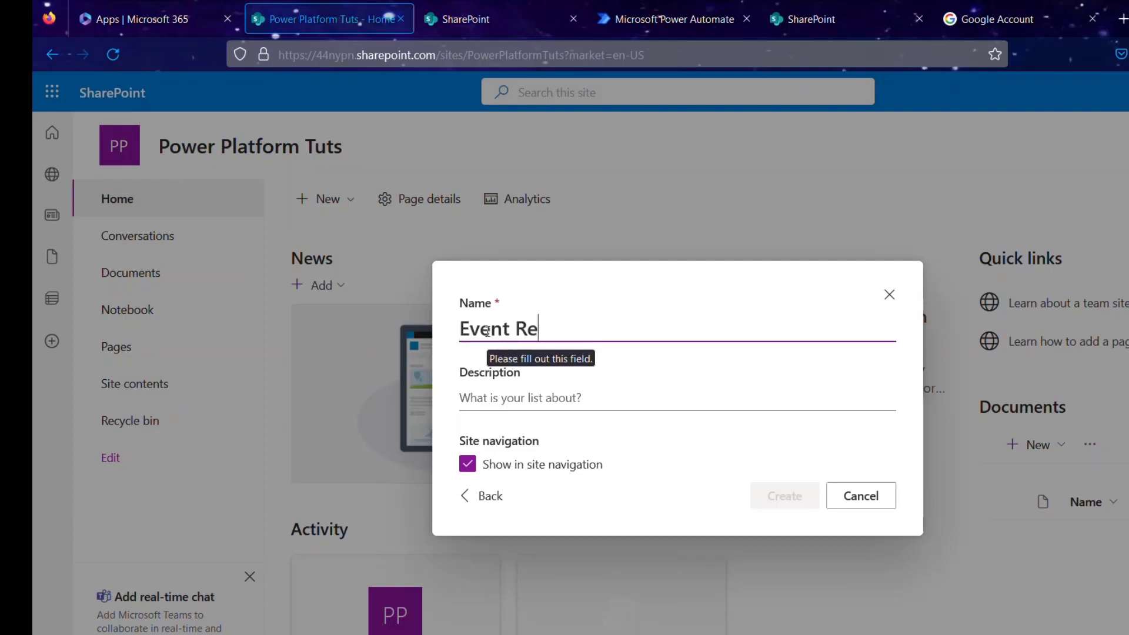
{"action": "type", "text": "giste"}
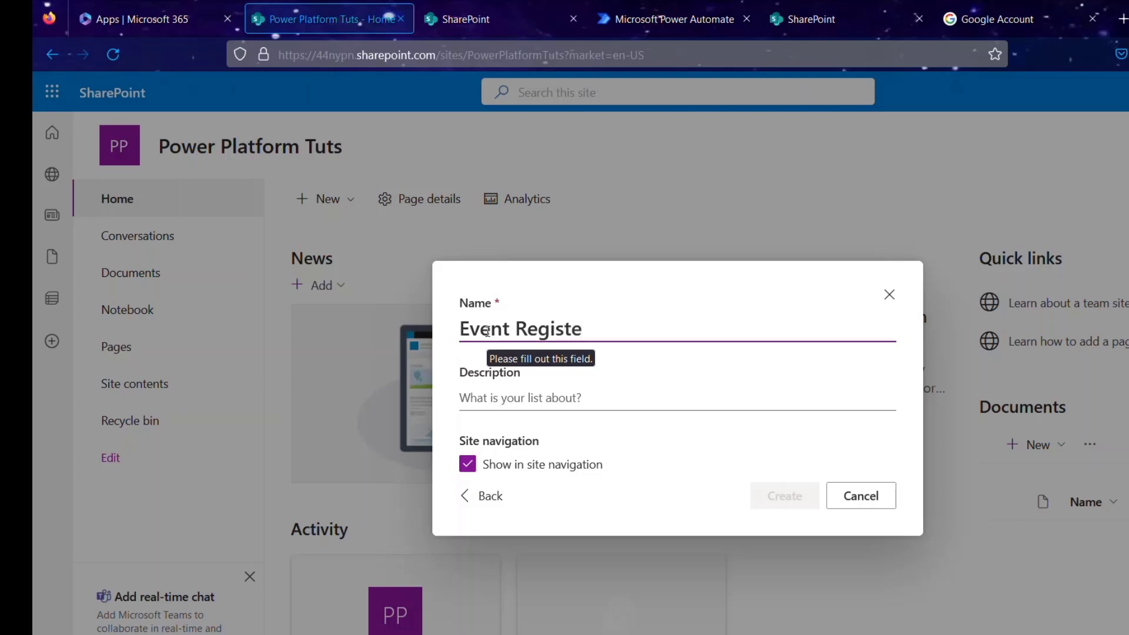
{"action": "key", "text": "BackSpace"}
{"action": "type", "text": "ration"}
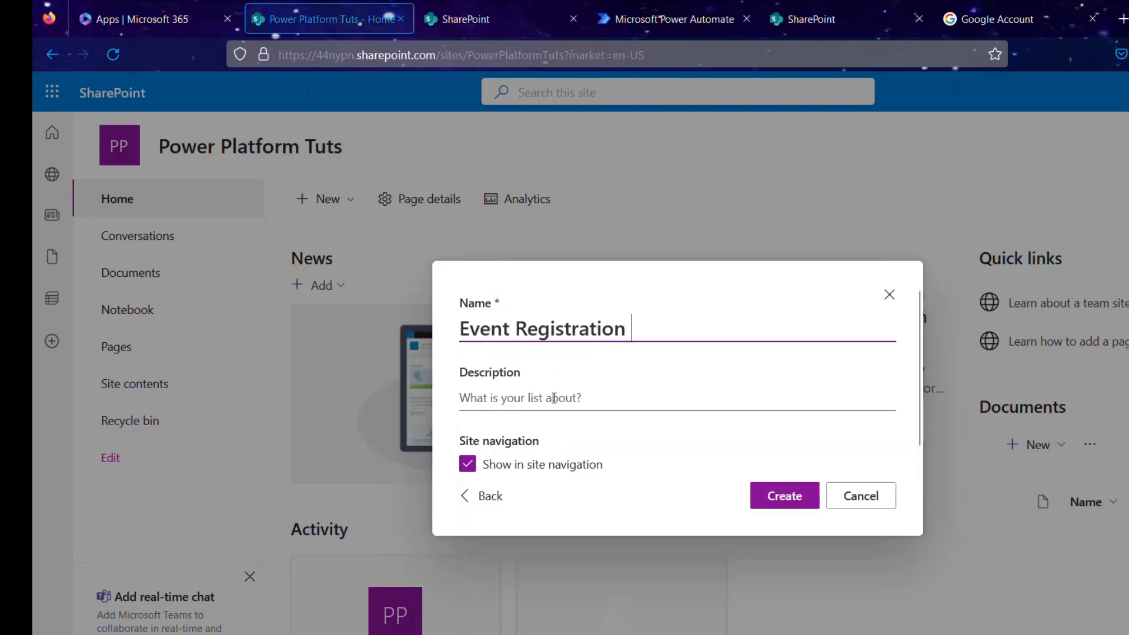
{"action": "type", "text": " Form"}
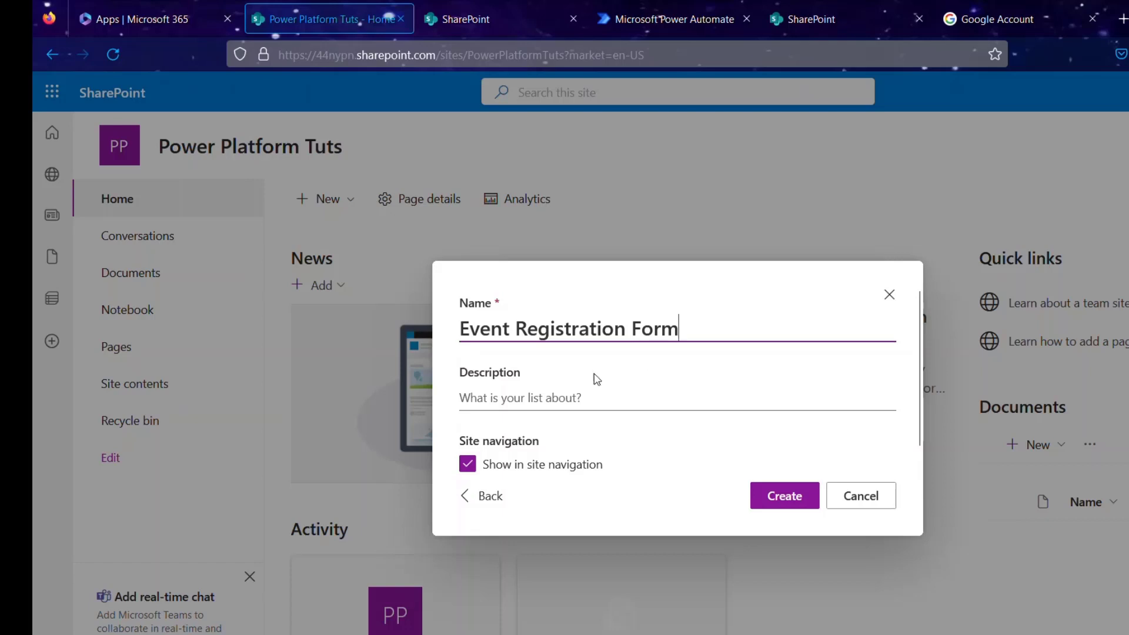
{"action": "left_click", "coordinate": [590, 409]}
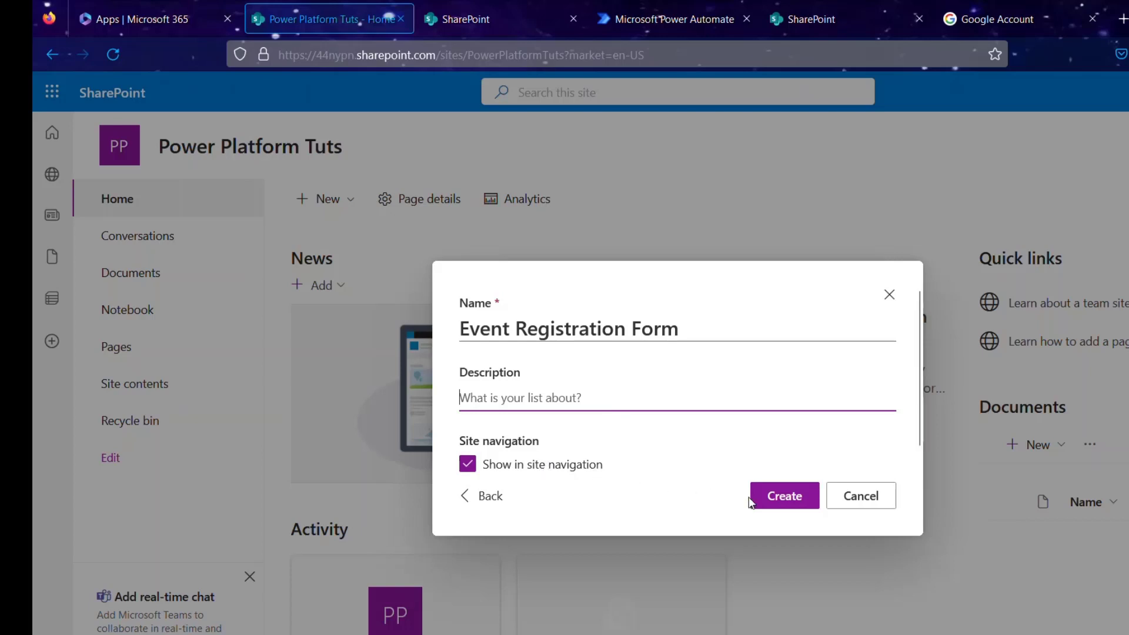
{"action": "left_click", "coordinate": [777, 500]}
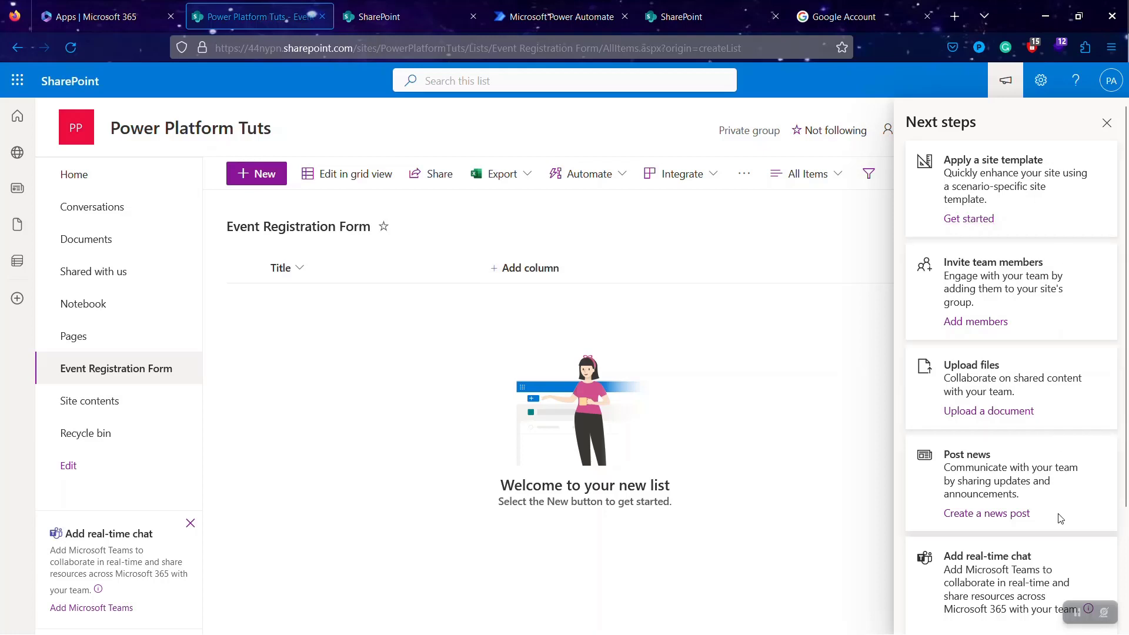
- Look through the suggested next steps for the site and dismiss them
{"action": "scroll", "coordinate": [1052, 535], "scroll_direction": "down", "scroll_amount": 2}
{"action": "scroll", "coordinate": [1038, 551], "scroll_direction": "up", "scroll_amount": 3}
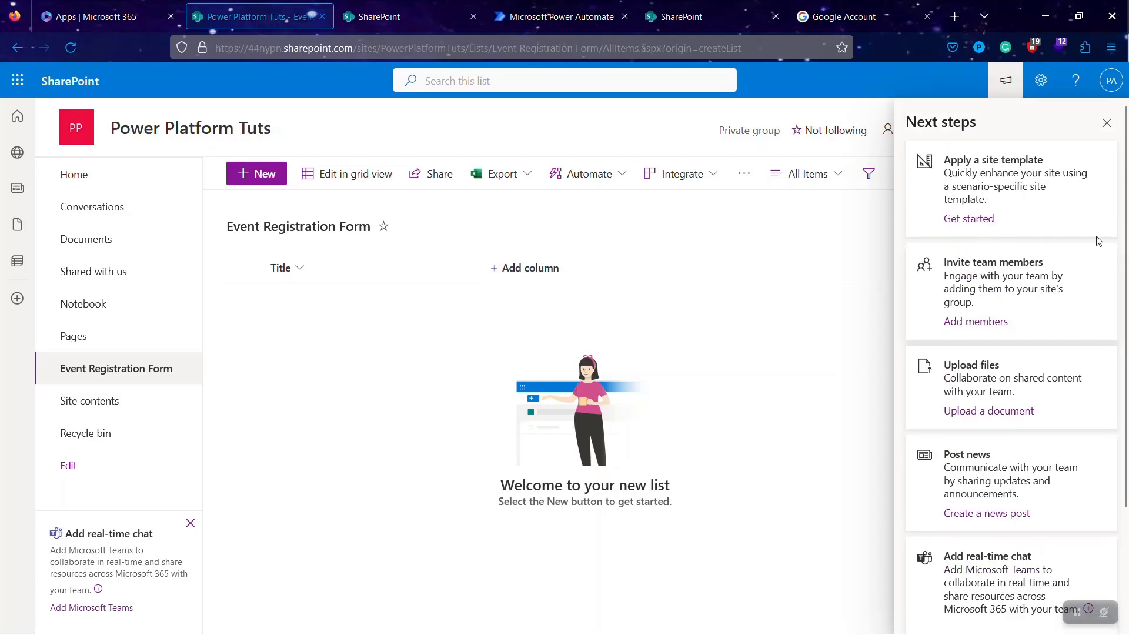
{"action": "left_click", "coordinate": [1106, 123]}
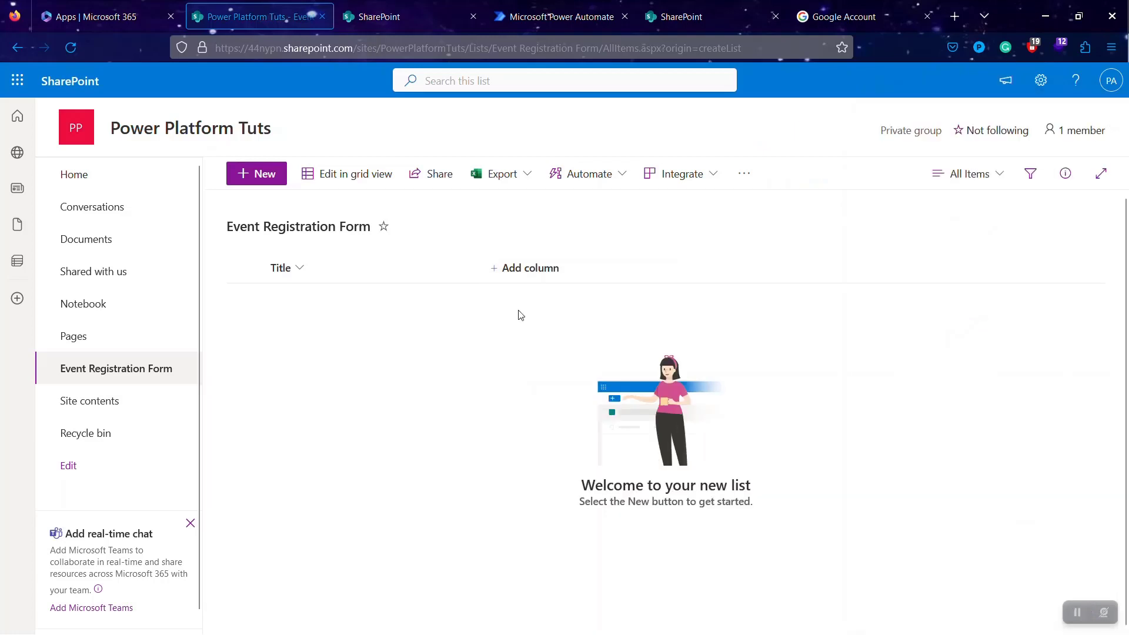